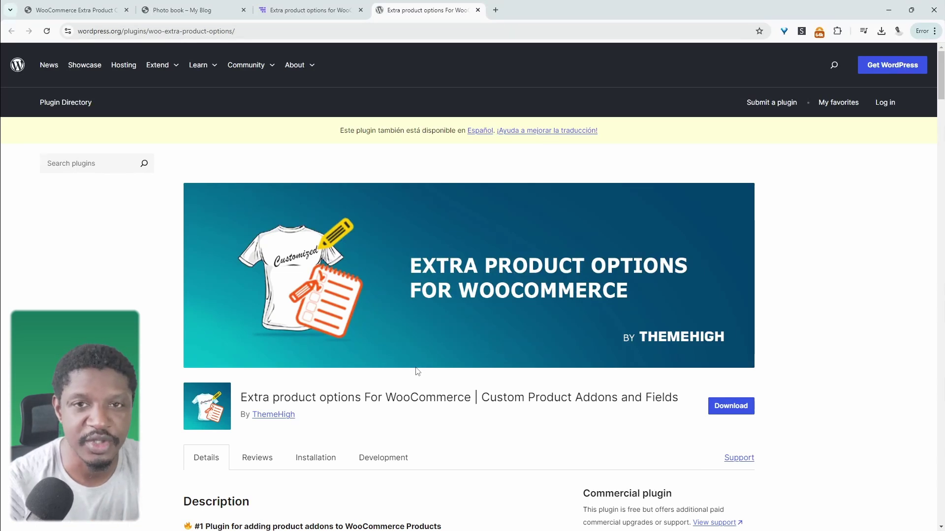
- Open the Extra Product Options field list, which has no custom fields yet
{"action": "left_click_drag", "start_coordinate": [397, 399], "coordinate": [258, 399]}
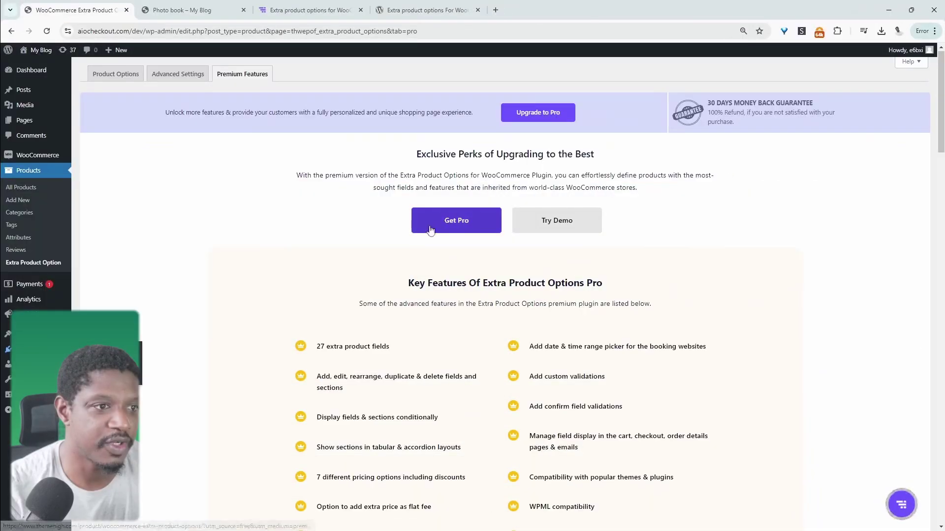
{"action": "left_click", "coordinate": [109, 76]}
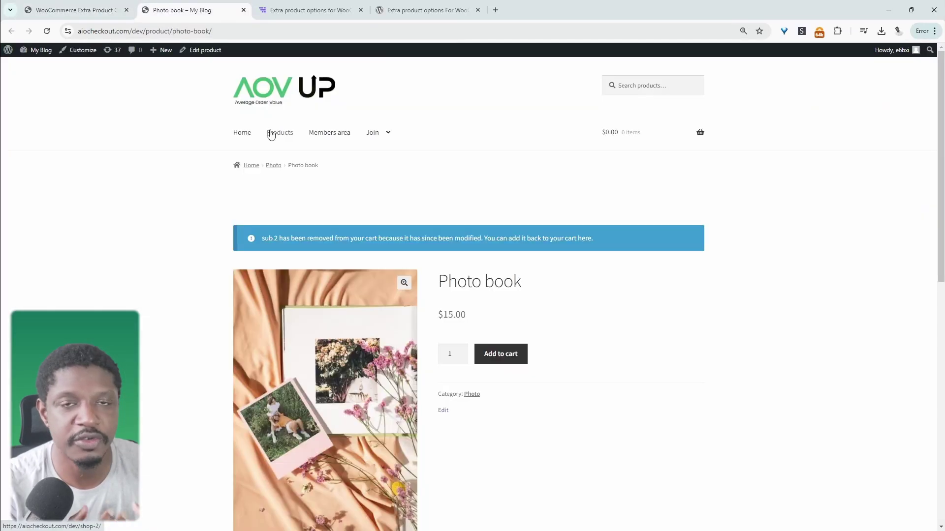
- Look over the Photo book product page, then return to the Extra Product Options admin tab
{"action": "key", "text": "ctrl+Tab"}
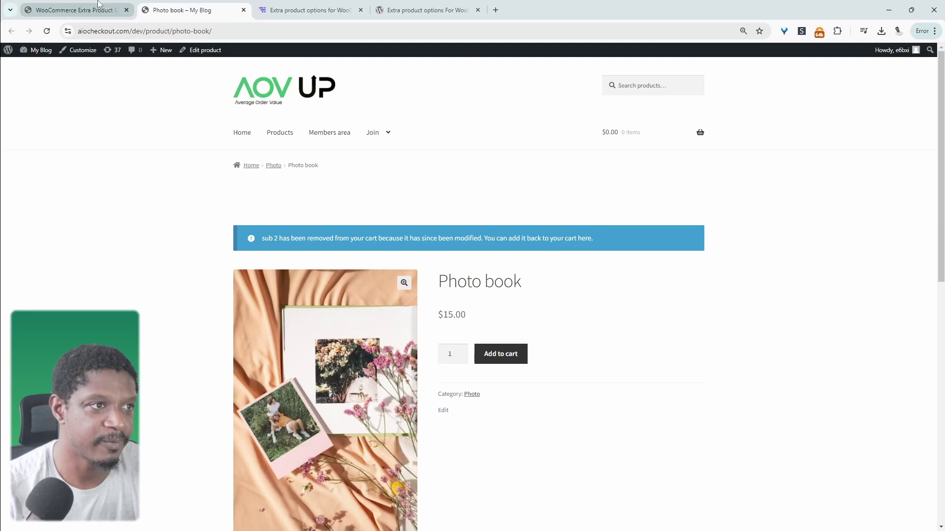
{"action": "scroll", "coordinate": [584, 385], "scroll_direction": "down", "scroll_amount": 1}
{"action": "scroll", "coordinate": [583, 383], "scroll_direction": "down", "scroll_amount": 2}
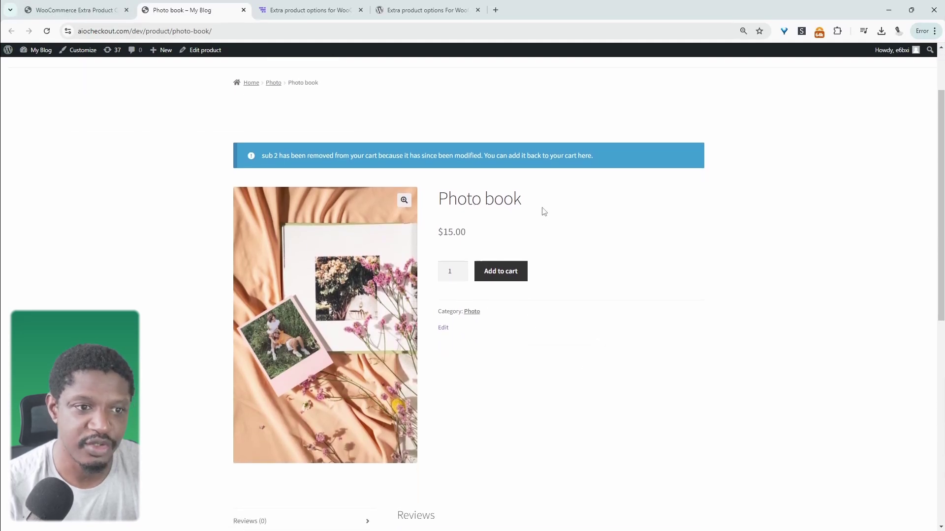
{"action": "left_click_drag", "start_coordinate": [538, 210], "coordinate": [438, 201]}
{"action": "left_click", "coordinate": [446, 199]}
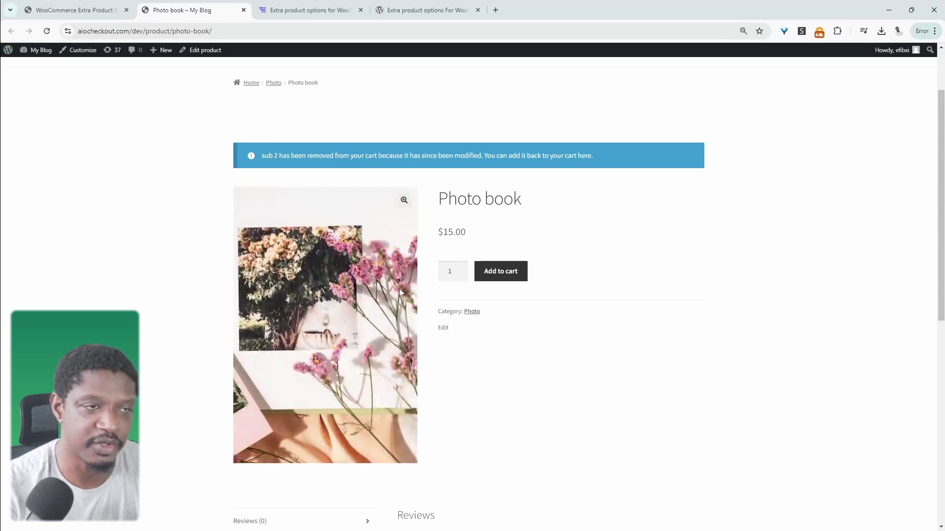
{"action": "left_click", "coordinate": [74, 9]}
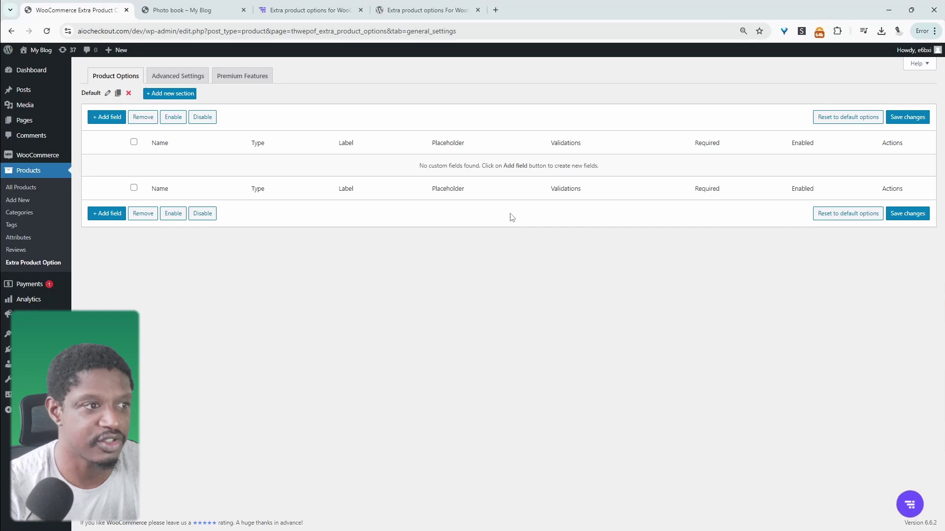
- Start a new custom field with Text as its field type
{"action": "left_click", "coordinate": [106, 118]}
{"action": "left_click", "coordinate": [489, 187]}
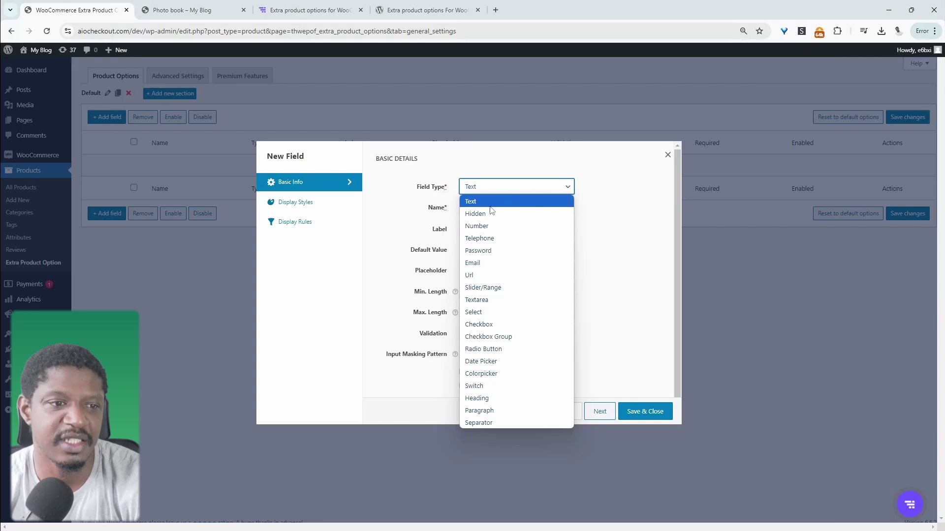
{"action": "left_click", "coordinate": [473, 200]}
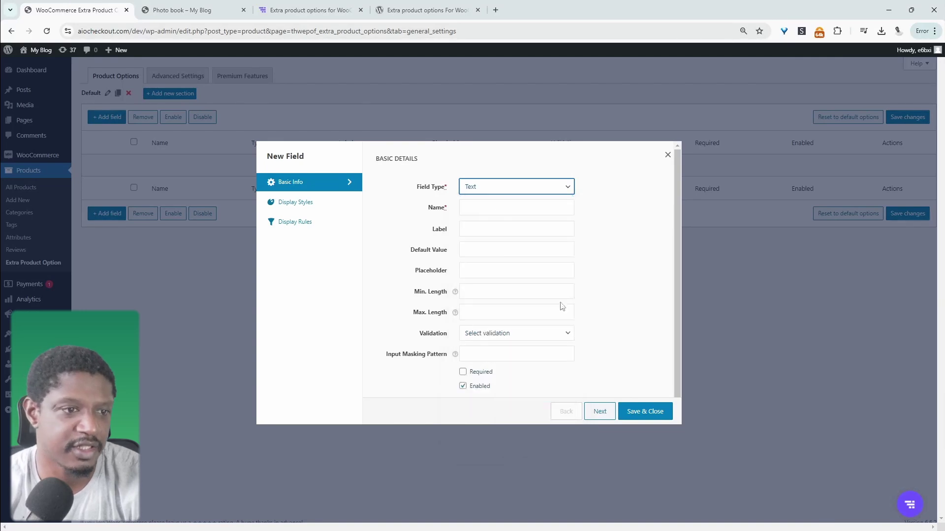
{"action": "left_click", "coordinate": [475, 210]}
- Look through the field's display styles and set a Product 'Equals to/ In' display rule
{"action": "left_click", "coordinate": [296, 202]}
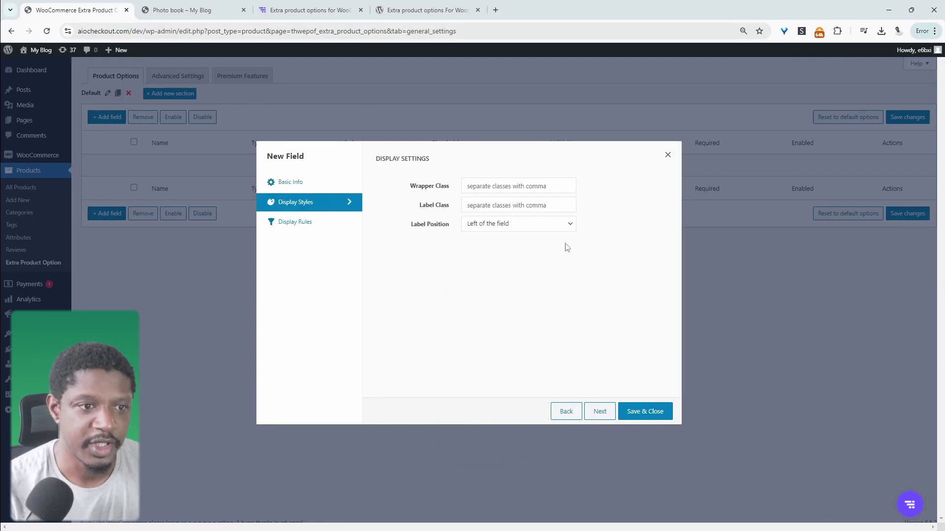
{"action": "left_click", "coordinate": [344, 224]}
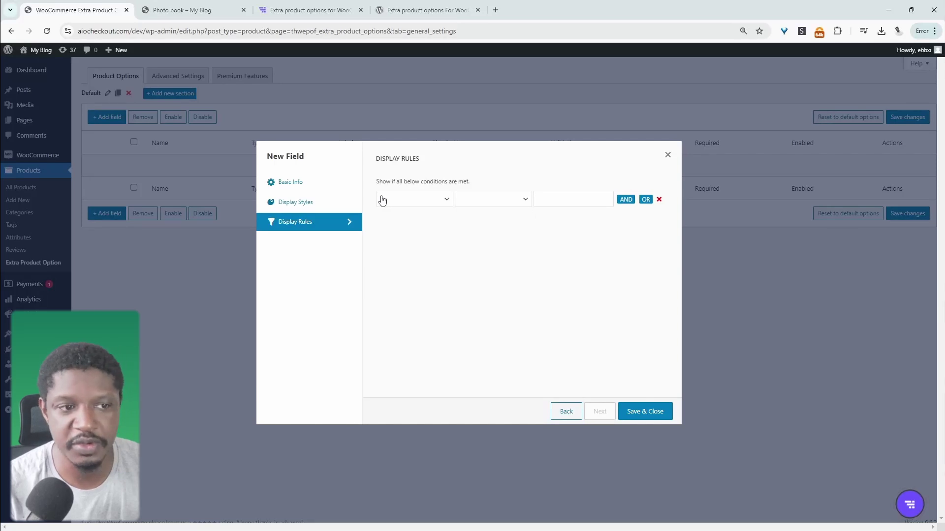
{"action": "left_click", "coordinate": [430, 206]}
{"action": "left_click", "coordinate": [421, 223]}
{"action": "left_click", "coordinate": [483, 203]}
{"action": "left_click", "coordinate": [480, 223]}
{"action": "left_click", "coordinate": [564, 198]}
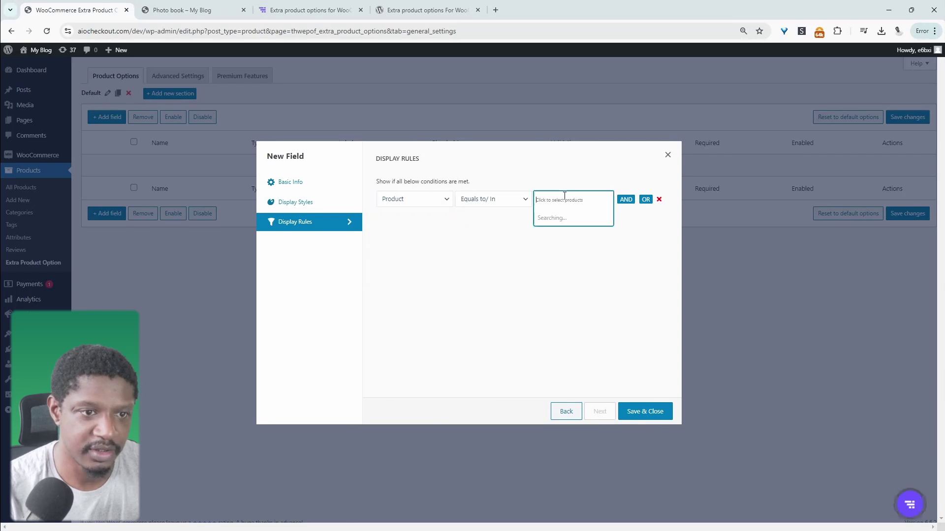
{"action": "type", "text": "phot"}
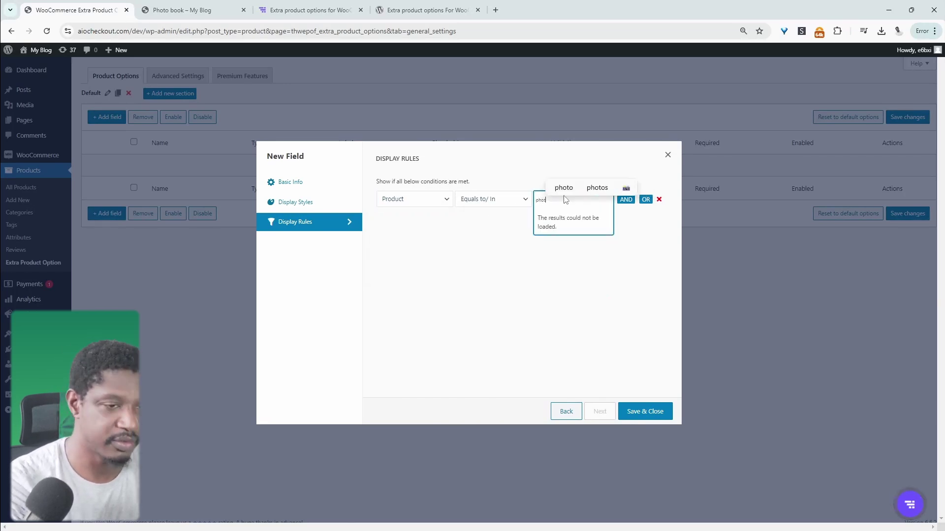
- Name the field 'personalize' with label 'Personalize Message' and save it
{"action": "left_click", "coordinate": [644, 410]}
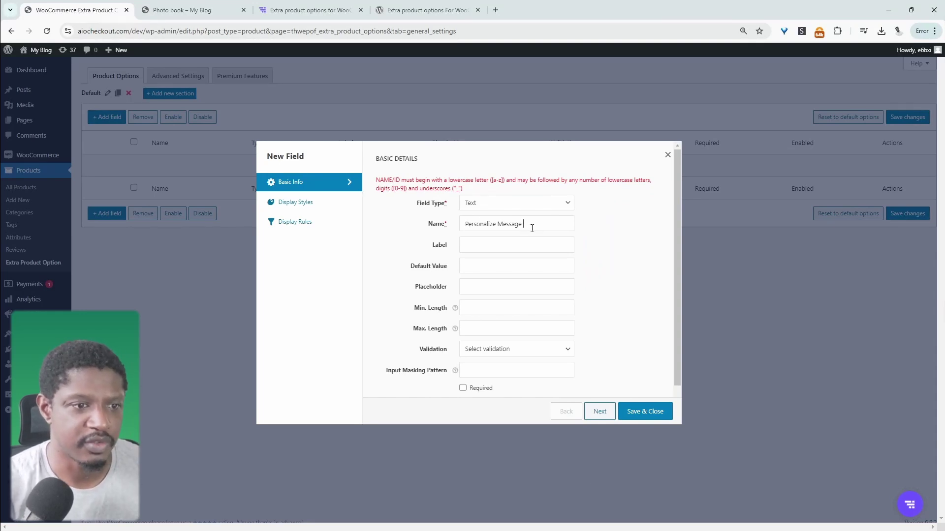
{"action": "left_click_drag", "start_coordinate": [531, 226], "coordinate": [461, 226]}
{"action": "left_click", "coordinate": [491, 228]}
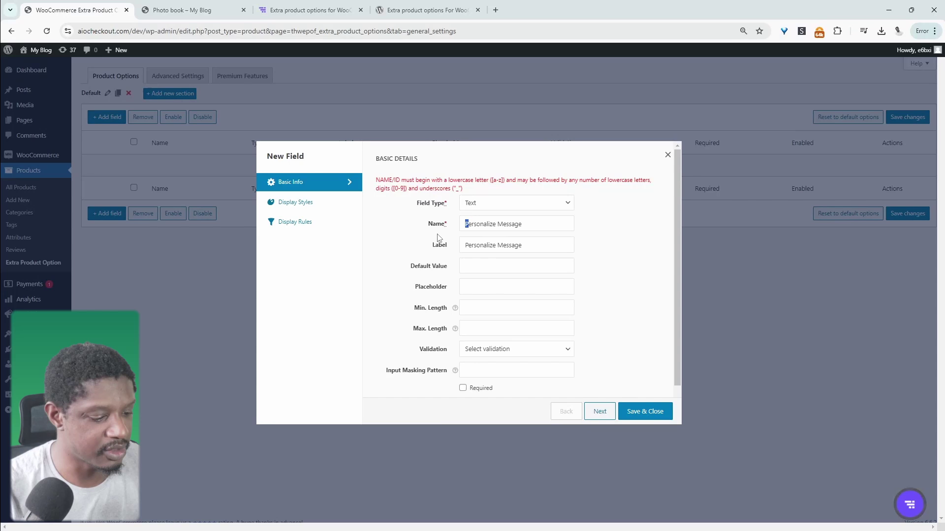
{"action": "type", "text": "p"}
{"action": "double_click", "coordinate": [496, 224]}
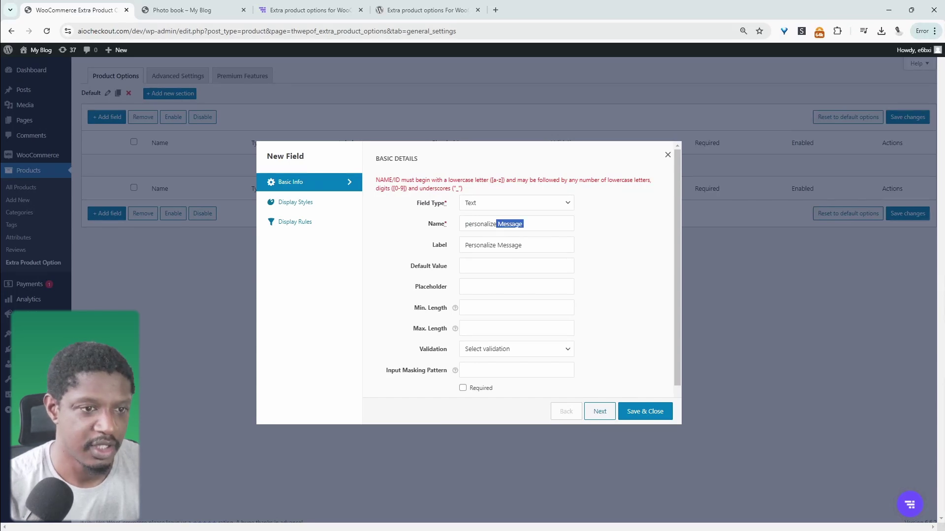
{"action": "key", "text": "BackSpace"}
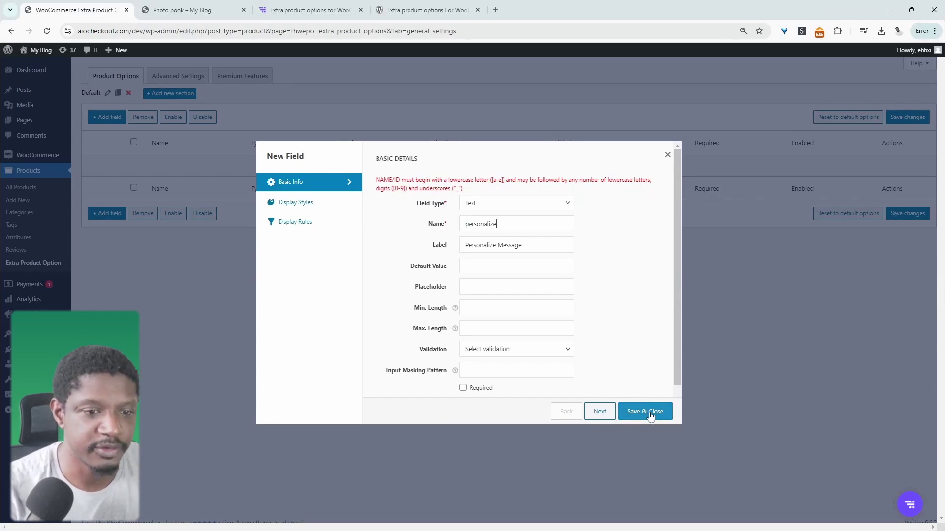
{"action": "left_click", "coordinate": [647, 413]}
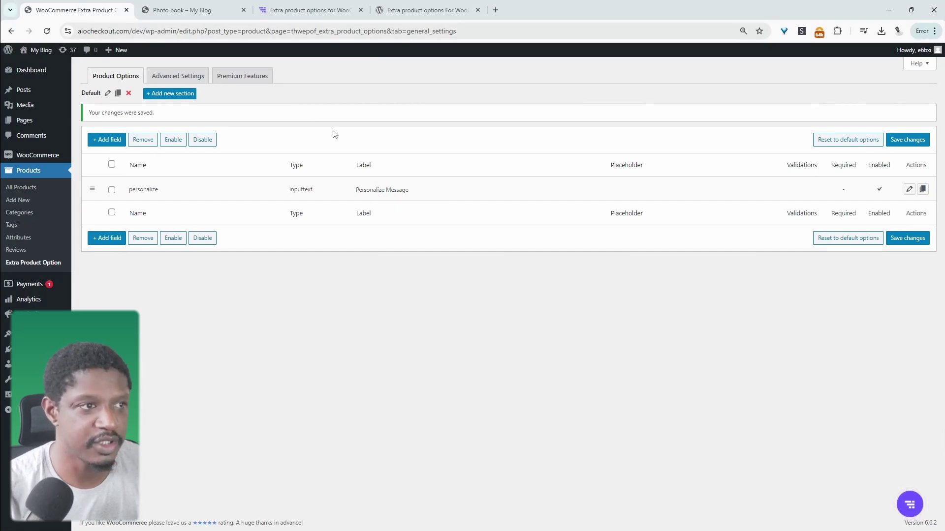
{"action": "left_click", "coordinate": [210, 13]}
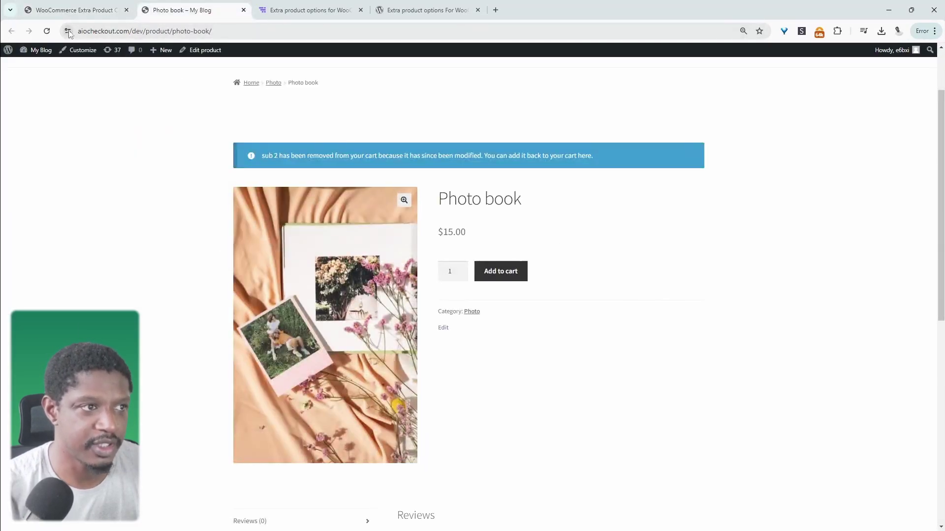
{"action": "left_click", "coordinate": [46, 31]}
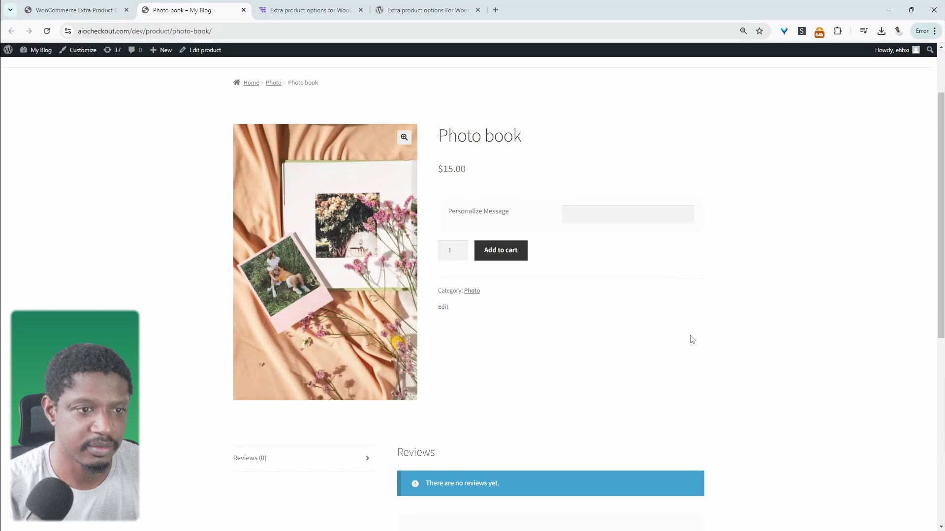
{"action": "left_click", "coordinate": [628, 215]}
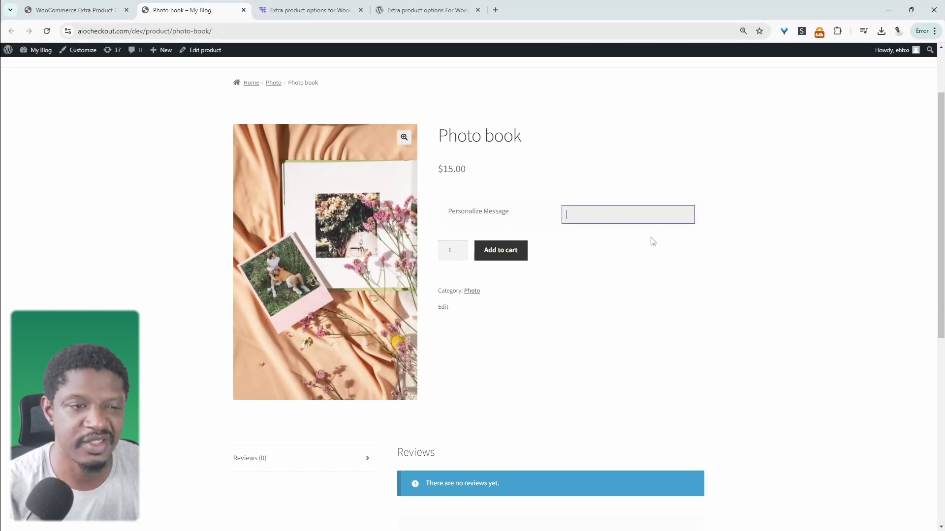
{"action": "left_click", "coordinate": [74, 9]}
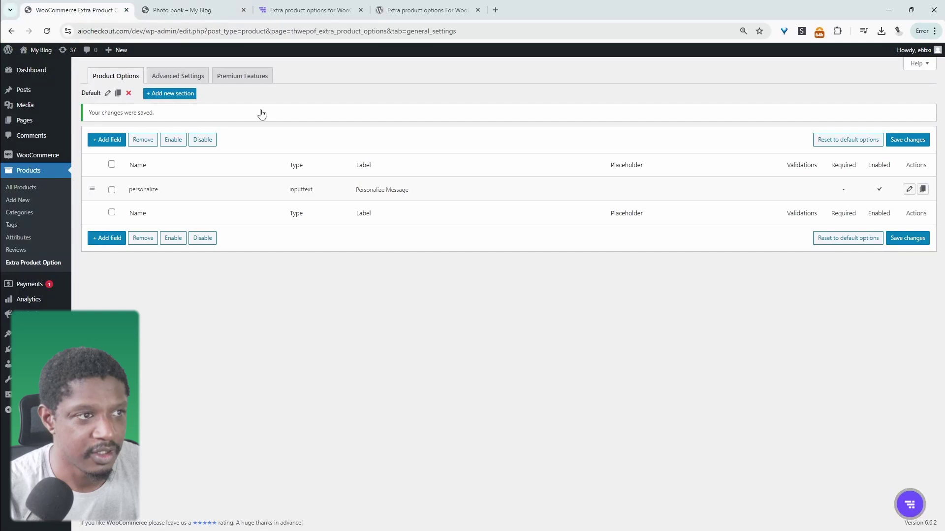
{"action": "left_click", "coordinate": [106, 238]}
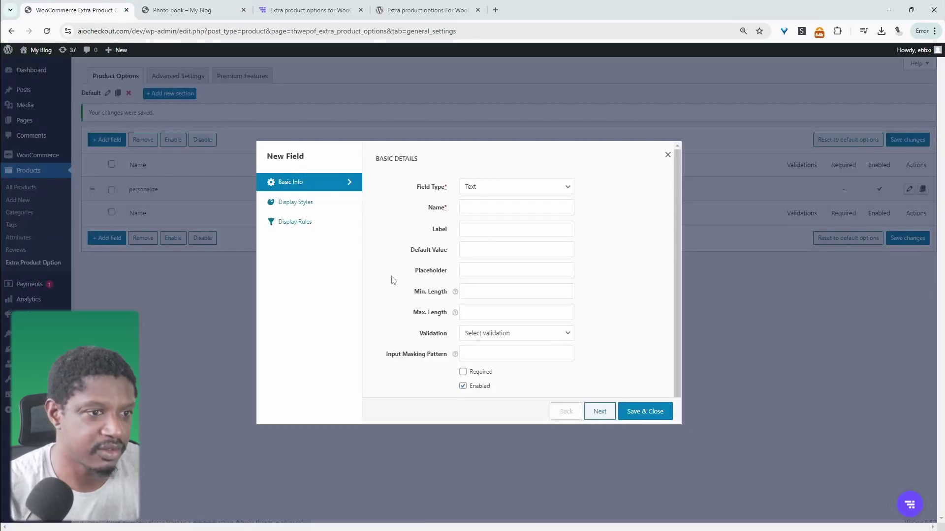
{"action": "left_click", "coordinate": [514, 191]}
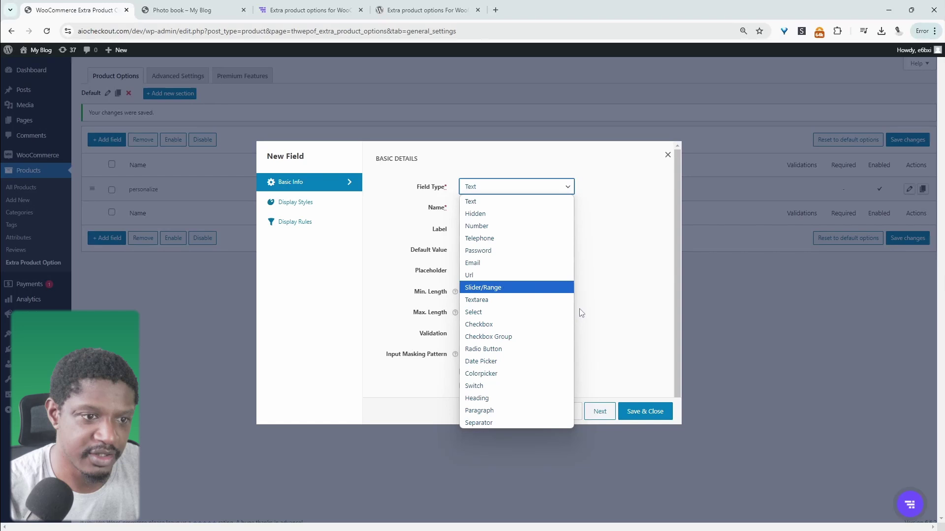
{"action": "left_click", "coordinate": [654, 296]}
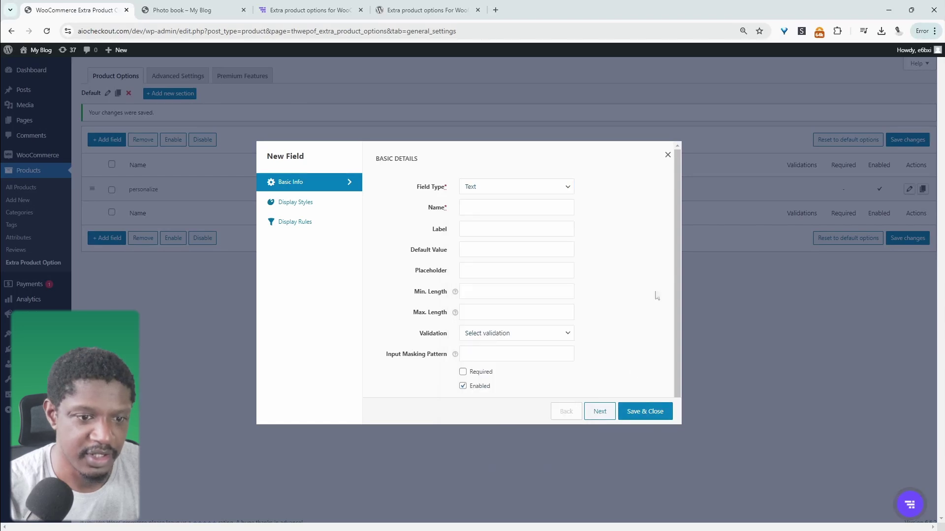
{"action": "left_click", "coordinate": [668, 155]}
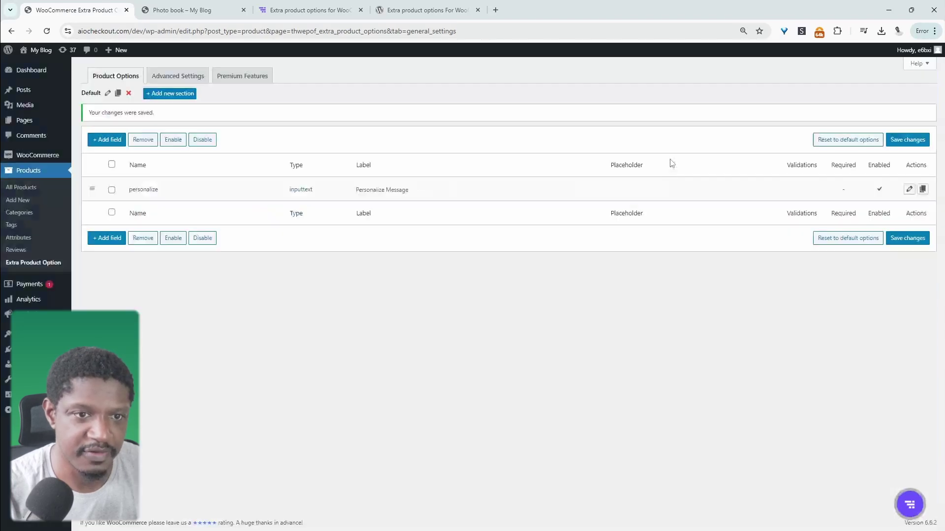
- Cancel a new options section and review the advanced add-to-cart wording settings
{"action": "left_click", "coordinate": [169, 94]}
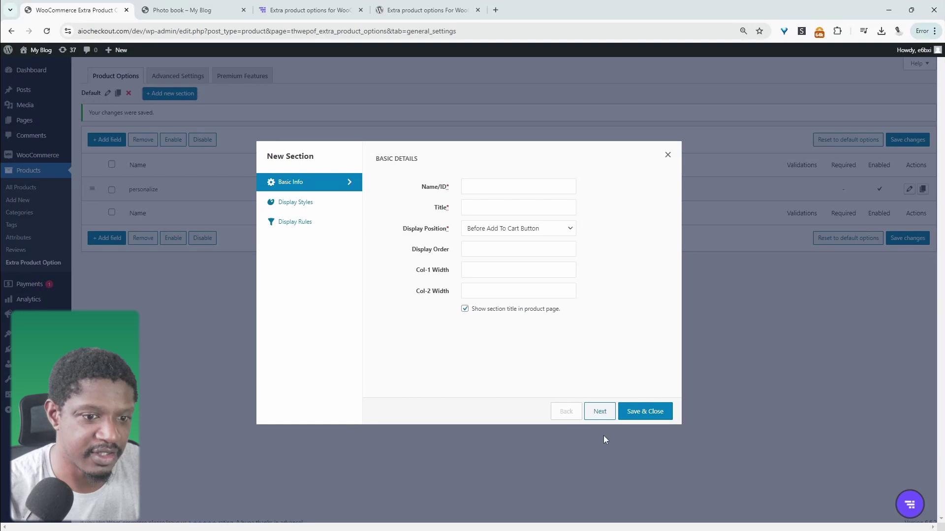
{"action": "left_click", "coordinate": [667, 155]}
{"action": "left_click", "coordinate": [177, 75]}
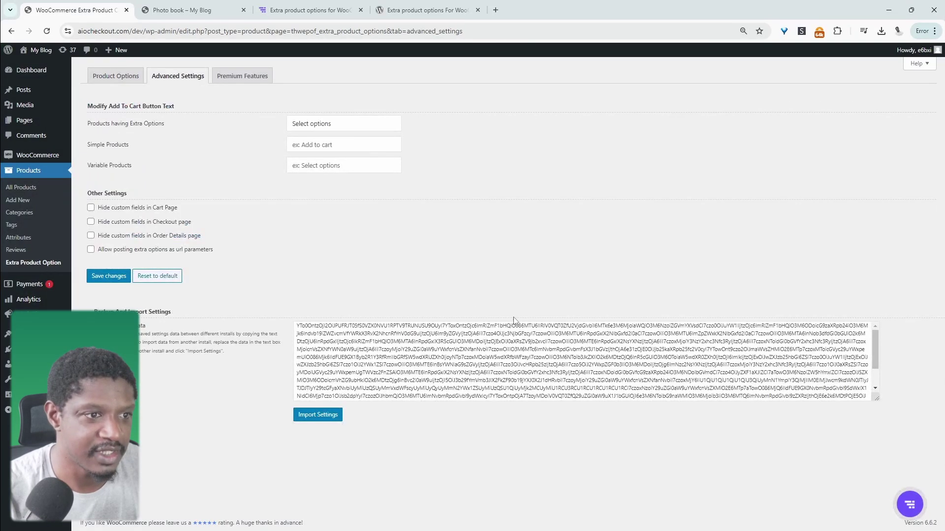
{"action": "left_click_drag", "start_coordinate": [336, 123], "coordinate": [162, 137]}
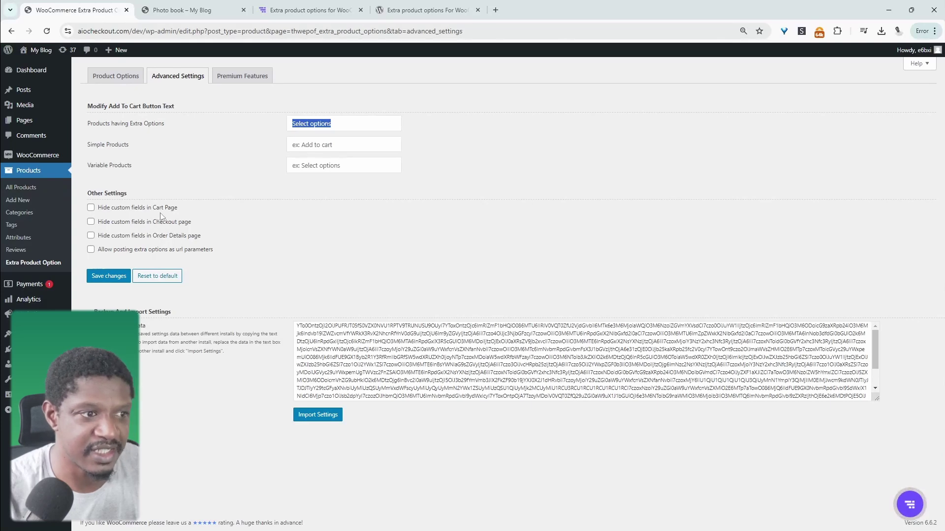
- Search the Premium Features page for 'upl', then go back to the field list
{"action": "left_click", "coordinate": [243, 77]}
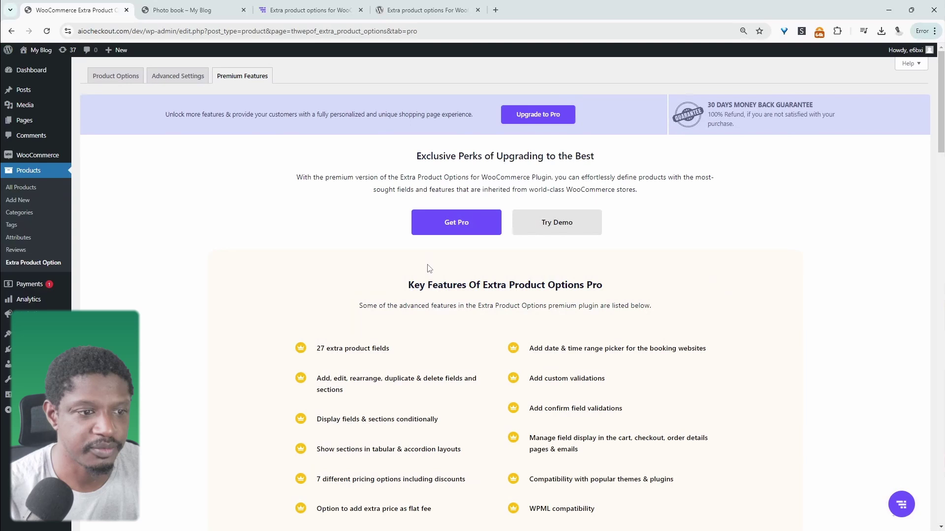
{"action": "scroll", "coordinate": [427, 269], "scroll_direction": "down", "scroll_amount": 2}
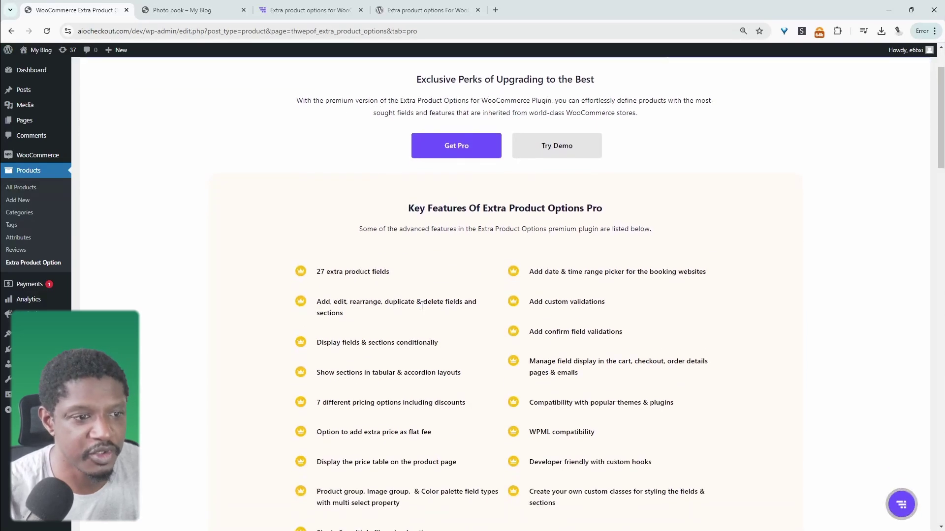
{"action": "left_click_drag", "start_coordinate": [390, 272], "coordinate": [322, 272]}
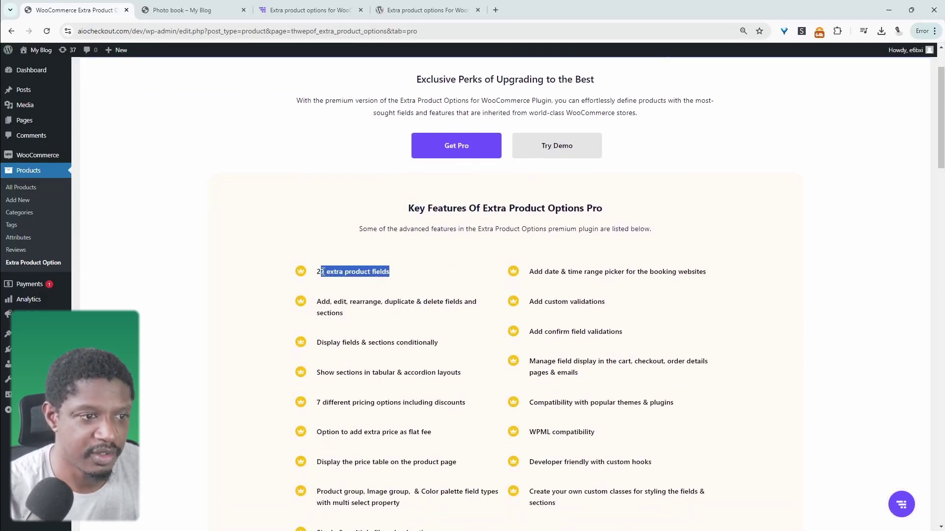
{"action": "key", "text": "ctrl+f"}
{"action": "type", "text": "upl"}
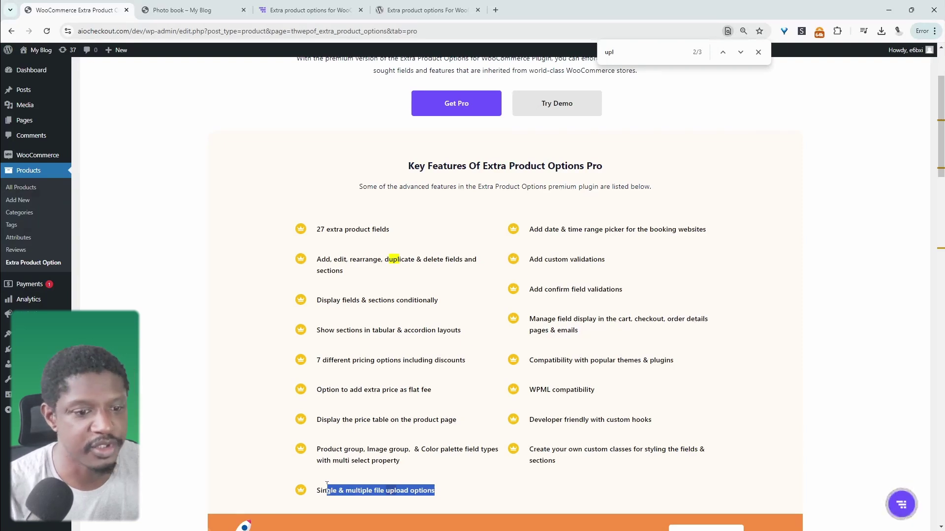
{"action": "left_click", "coordinate": [873, 306]}
{"action": "scroll", "coordinate": [864, 314], "scroll_direction": "down", "scroll_amount": 7}
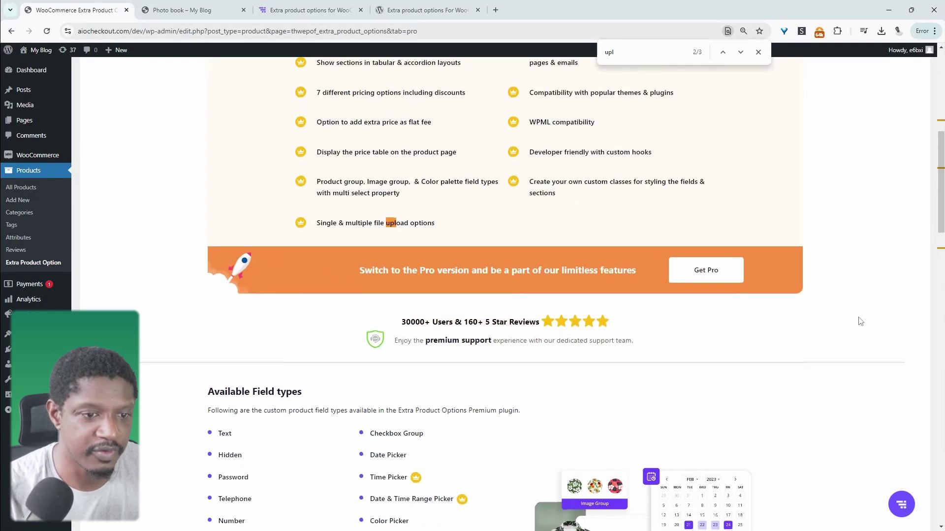
{"action": "scroll", "coordinate": [858, 322], "scroll_direction": "down", "scroll_amount": 3}
{"action": "scroll", "coordinate": [858, 322], "scroll_direction": "down", "scroll_amount": 1}
{"action": "scroll", "coordinate": [858, 322], "scroll_direction": "up", "scroll_amount": 2}
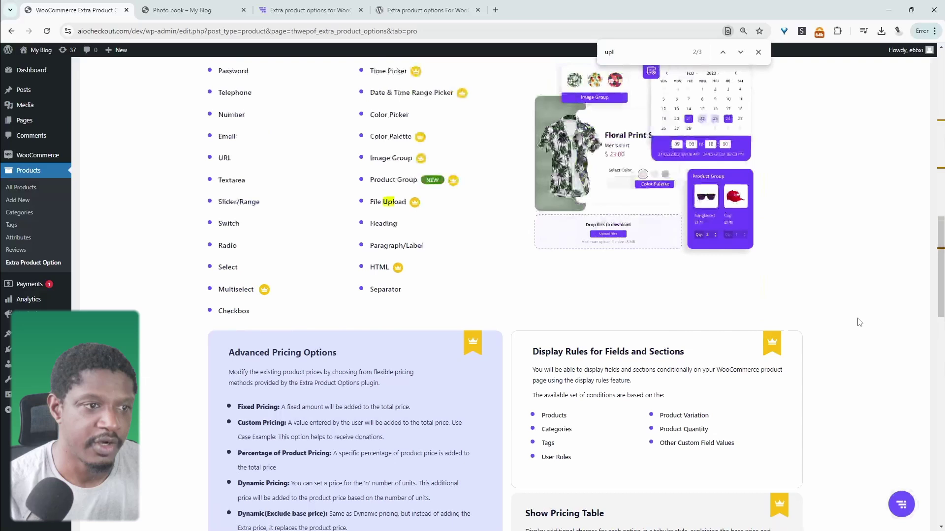
{"action": "scroll", "coordinate": [859, 322], "scroll_direction": "up", "scroll_amount": 5}
{"action": "scroll", "coordinate": [857, 320], "scroll_direction": "down", "scroll_amount": 2}
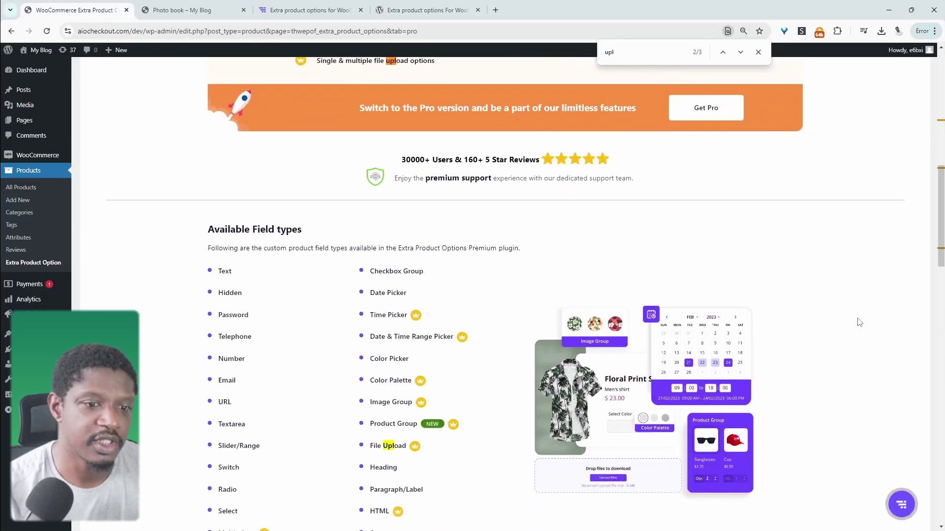
{"action": "scroll", "coordinate": [856, 320], "scroll_direction": "down", "scroll_amount": 3}
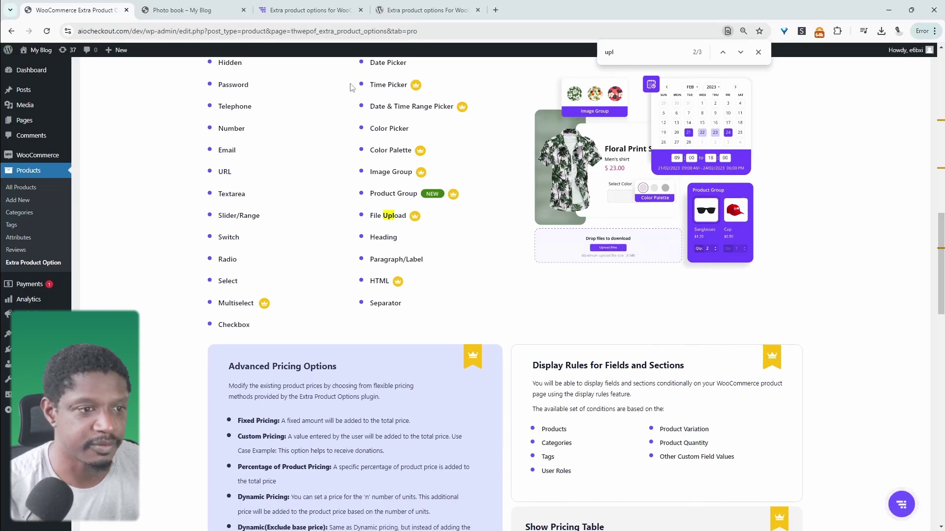
{"action": "scroll", "coordinate": [421, 256], "scroll_direction": "down", "scroll_amount": 2}
{"action": "scroll", "coordinate": [478, 317], "scroll_direction": "down", "scroll_amount": 3}
{"action": "key", "text": "alt+Left"}
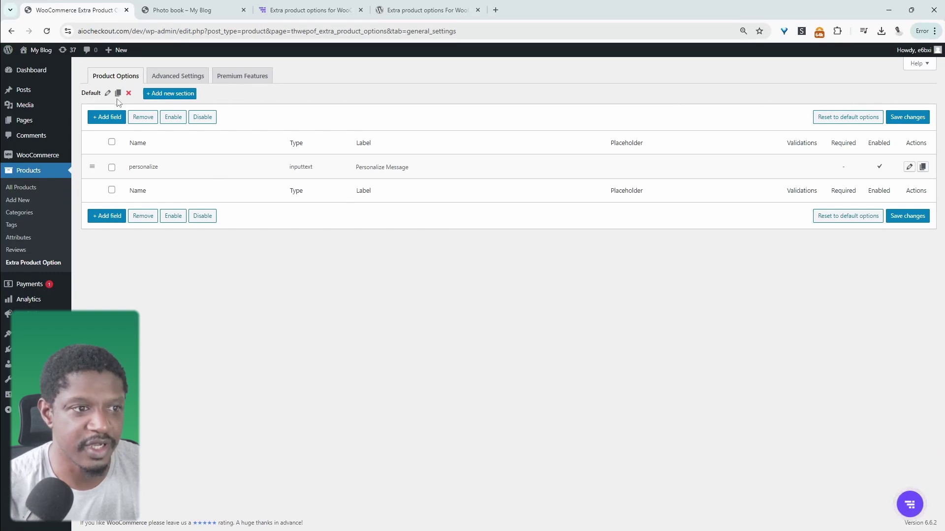
{"action": "left_click", "coordinate": [106, 117]}
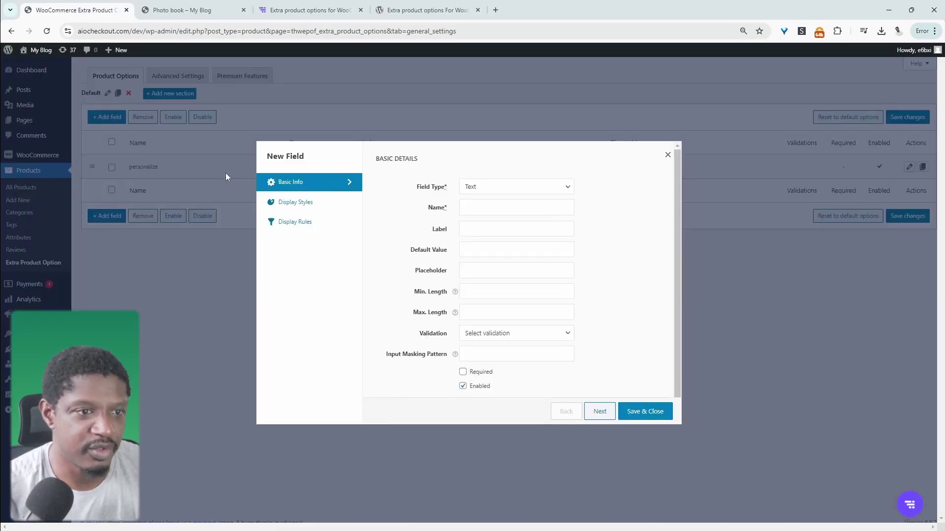
{"action": "left_click", "coordinate": [478, 208]}
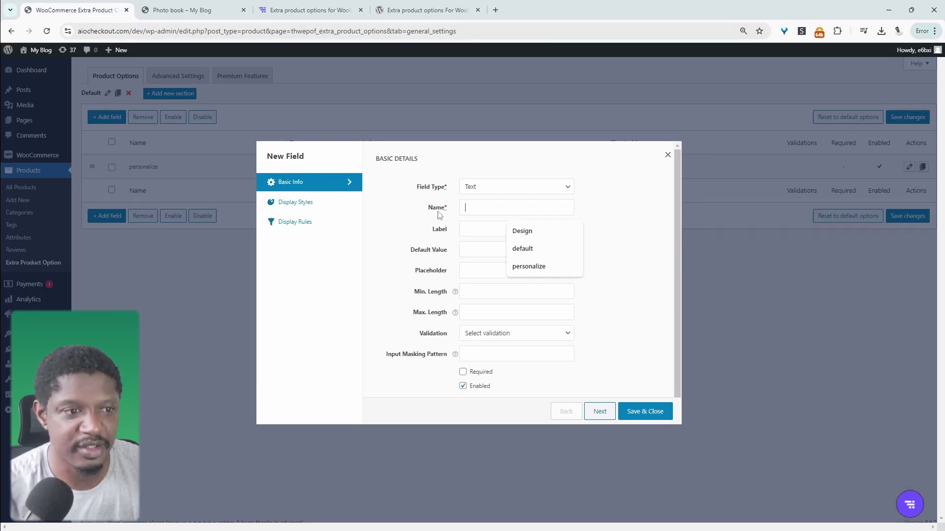
{"action": "left_click", "coordinate": [439, 226]}
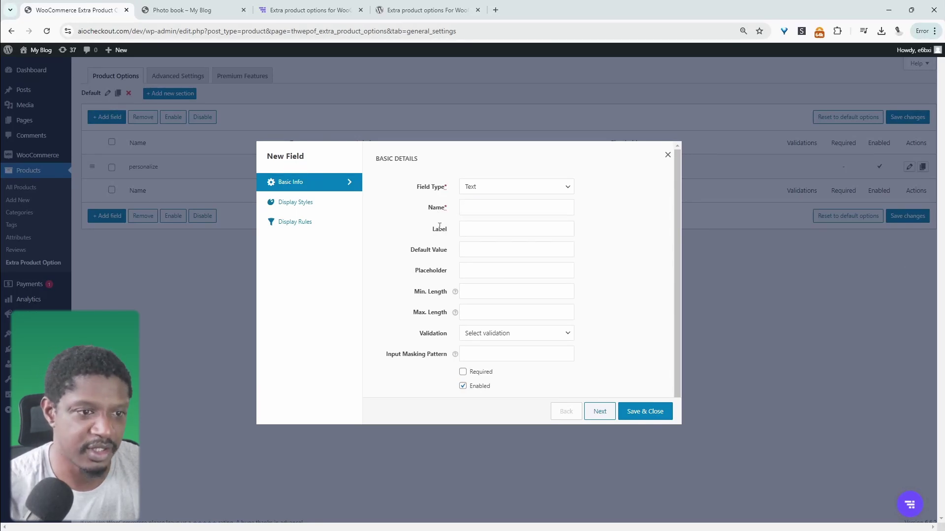
{"action": "left_click", "coordinate": [488, 226]}
{"action": "left_click", "coordinate": [499, 338]}
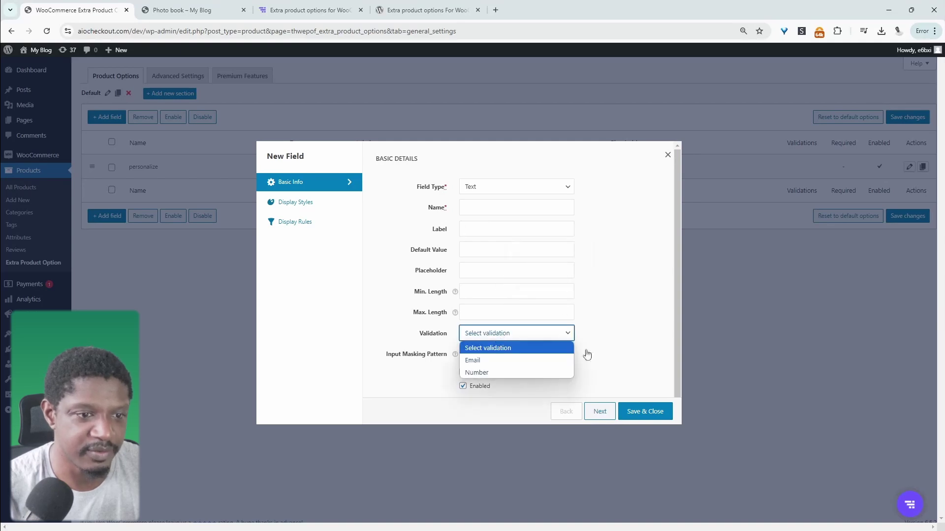
{"action": "left_click", "coordinate": [621, 285]}
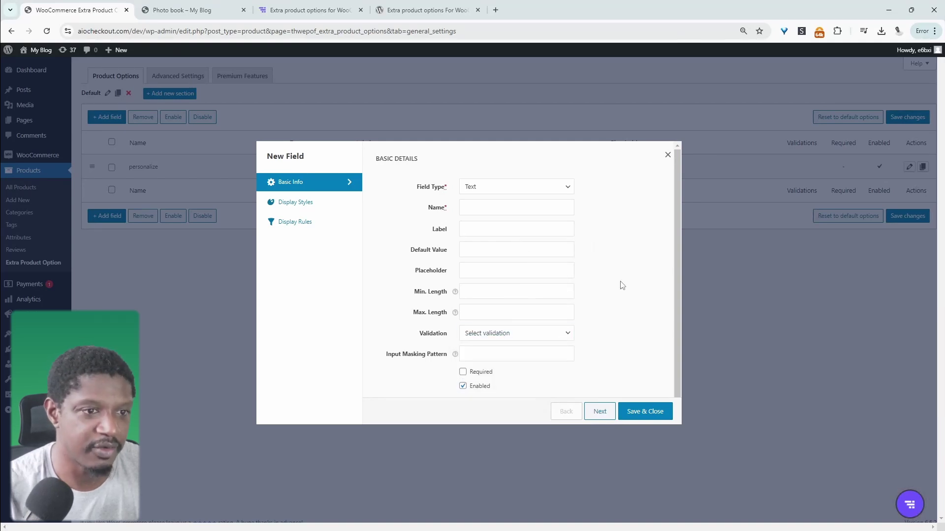
{"action": "left_click", "coordinate": [177, 76]}
{"action": "left_click", "coordinate": [133, 82]}
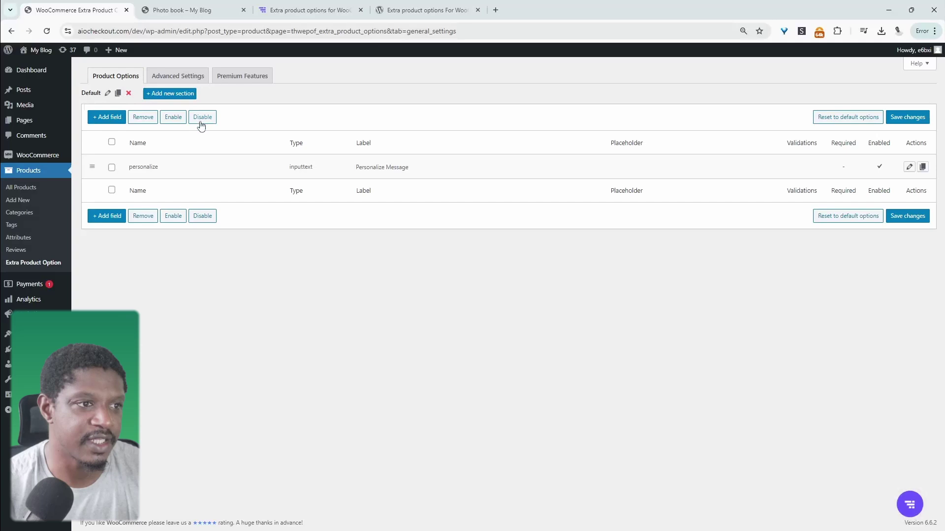
- Open the plugin's WordPress.org support forum from the ThemeHigh help widget's Get support link
{"action": "left_click", "coordinate": [243, 79]}
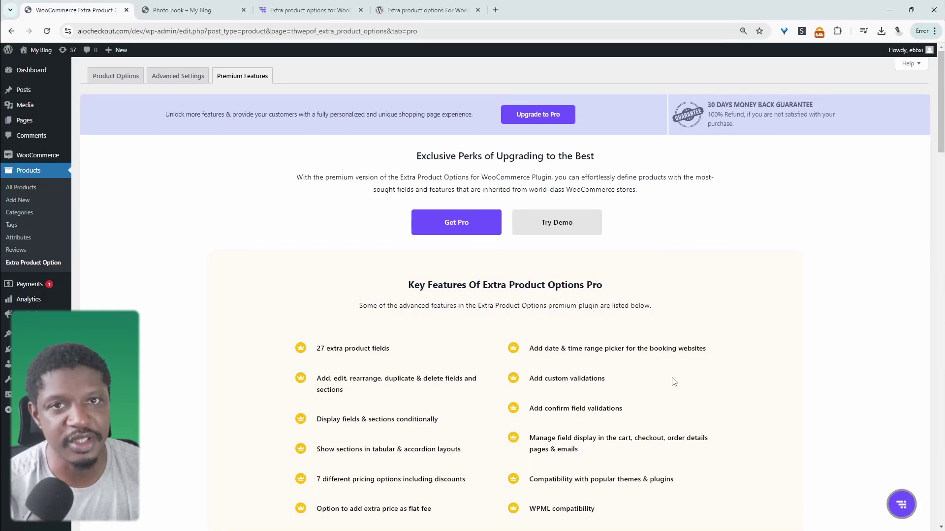
{"action": "scroll", "coordinate": [672, 382], "scroll_direction": "down", "scroll_amount": 3}
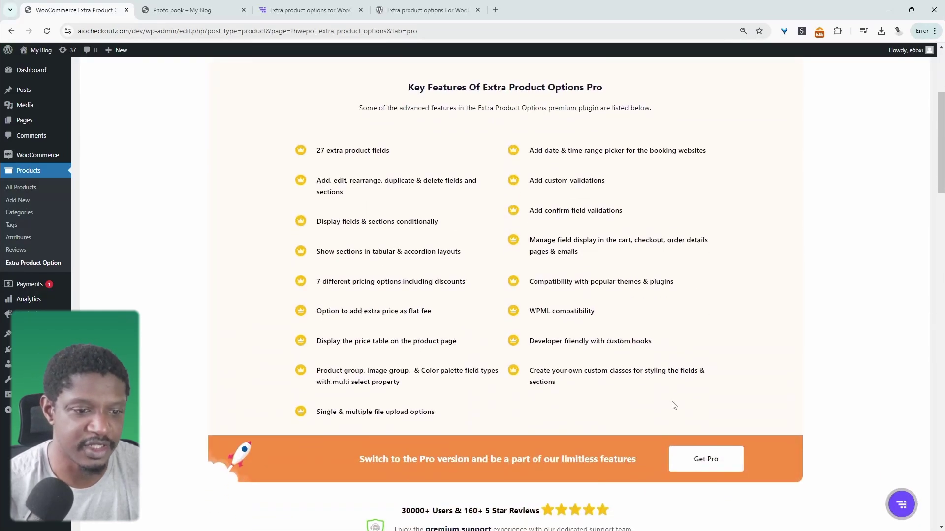
{"action": "scroll", "coordinate": [669, 411], "scroll_direction": "down", "scroll_amount": 2}
{"action": "scroll", "coordinate": [669, 411], "scroll_direction": "down", "scroll_amount": 10}
{"action": "left_click", "coordinate": [901, 503]}
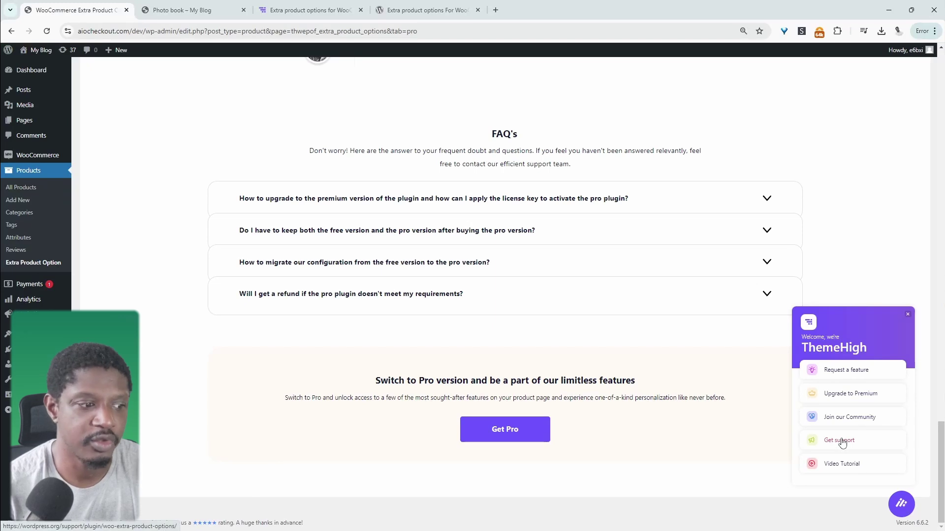
{"action": "left_click", "coordinate": [840, 441]}
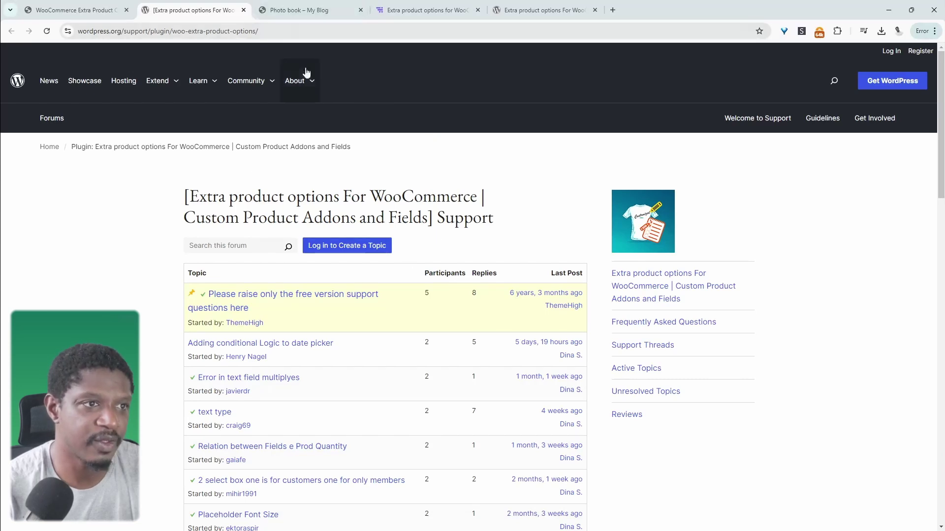
- Look over the forum's support topics, then switch to ThemeHigh's Extra Product Options page
{"action": "left_click", "coordinate": [423, 15]}
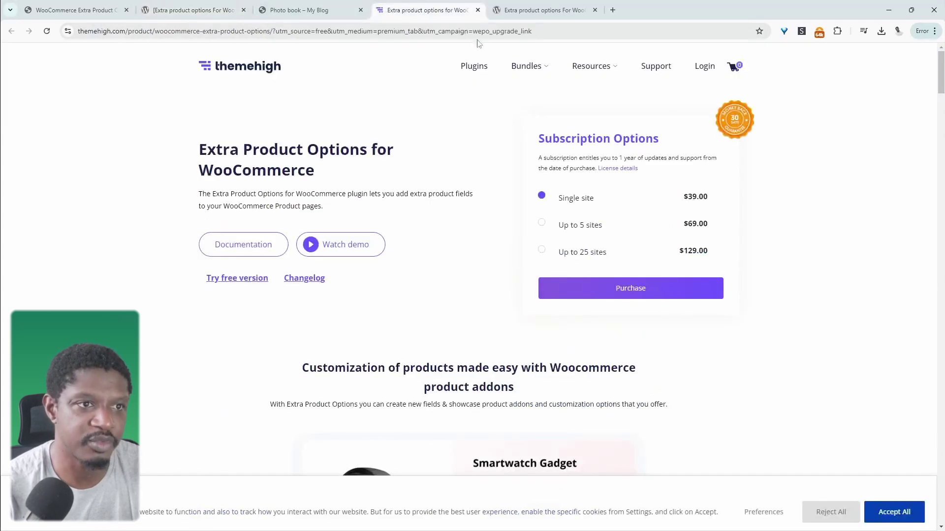
{"action": "left_click", "coordinate": [658, 67]}
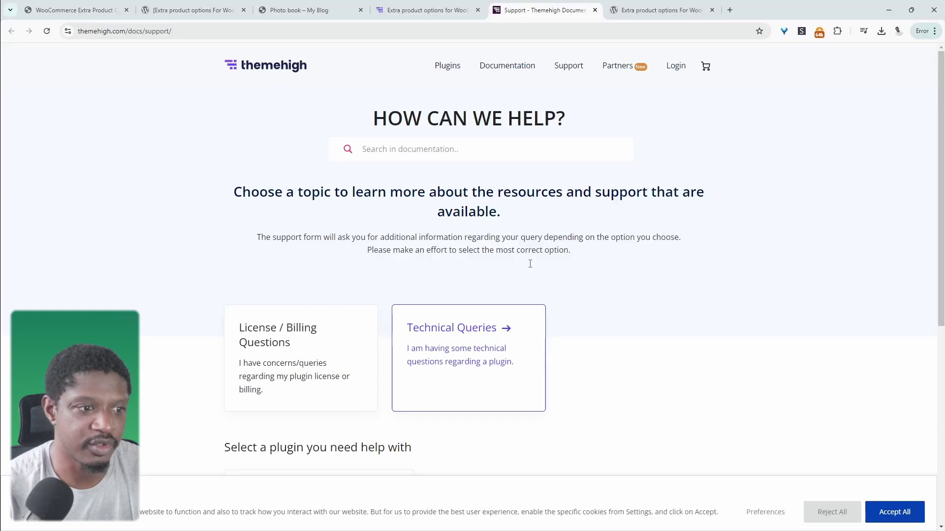
{"action": "scroll", "coordinate": [567, 280], "scroll_direction": "down", "scroll_amount": 3}
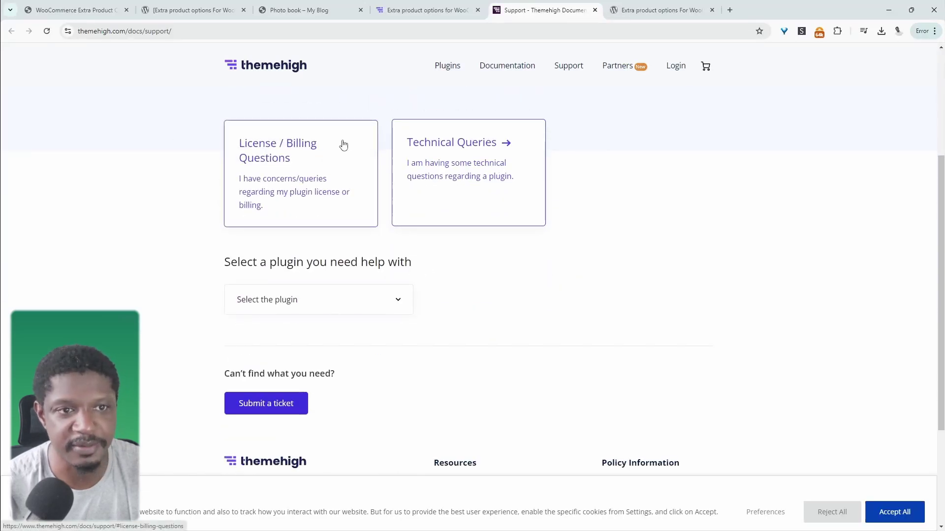
{"action": "left_click", "coordinate": [427, 9]}
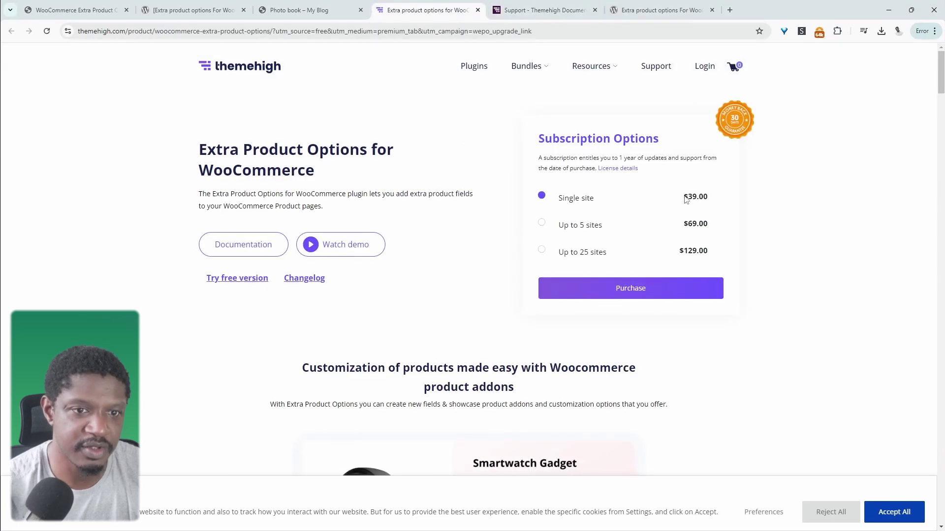
- Compare the single-site and multi-site prices, then select the 'Up to 25 sites' plan
{"action": "left_click_drag", "start_coordinate": [685, 198], "coordinate": [732, 200]}
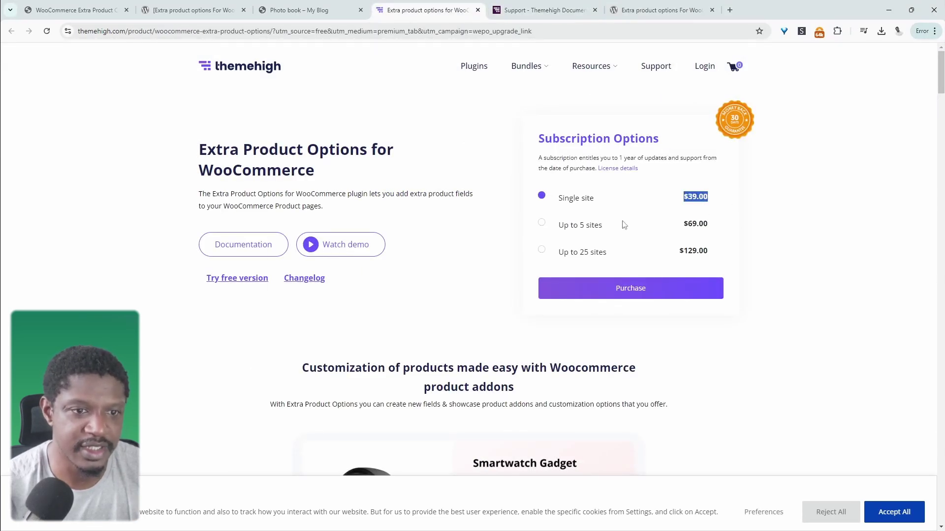
{"action": "left_click_drag", "start_coordinate": [624, 226], "coordinate": [867, 262]}
{"action": "left_click", "coordinate": [686, 256]}
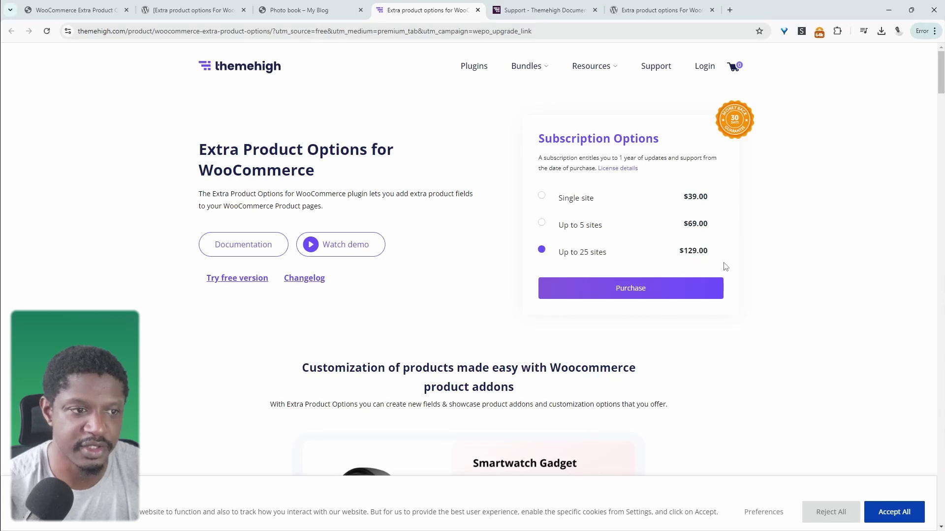
{"action": "scroll", "coordinate": [837, 151], "scroll_direction": "down", "scroll_amount": 1}
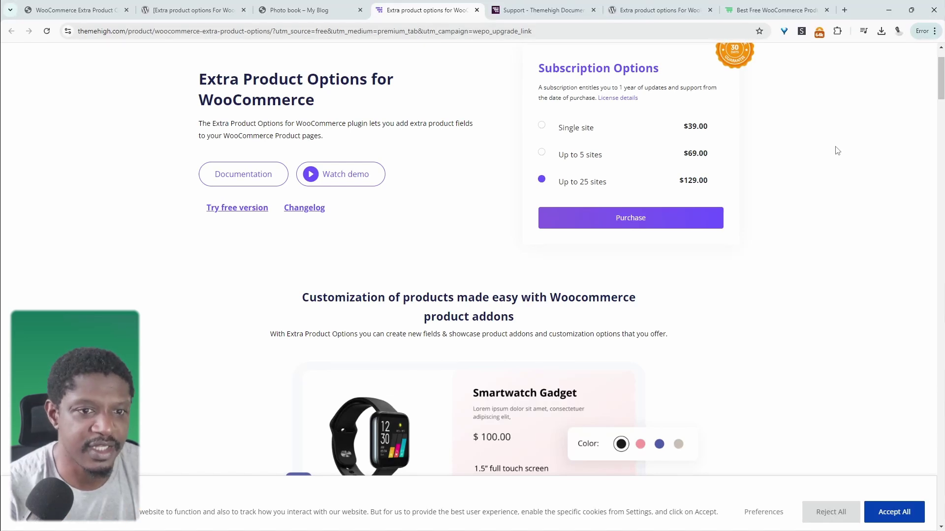
{"action": "scroll", "coordinate": [715, 242], "scroll_direction": "up", "scroll_amount": 1}
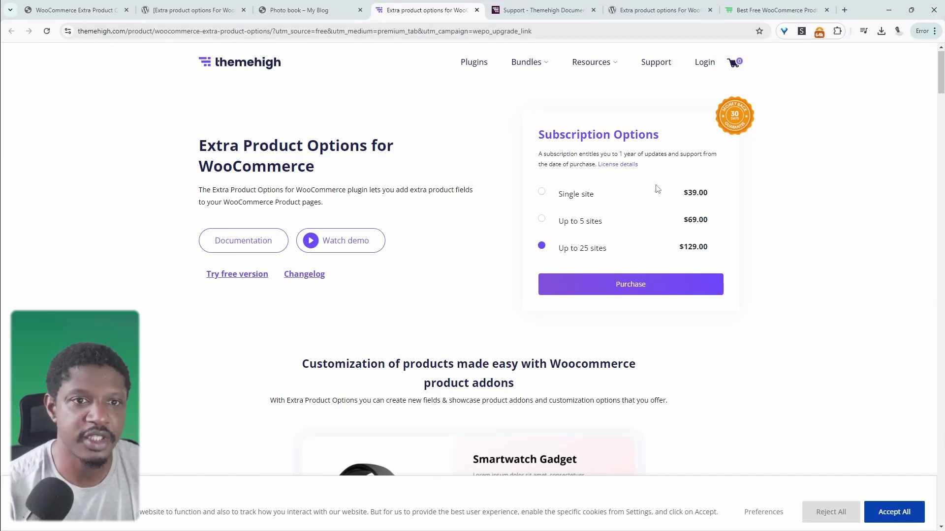
- Find YITH WooCommerce Product Add-Ons in AovUp's Tested and Recommended table
{"action": "left_click", "coordinate": [769, 12]}
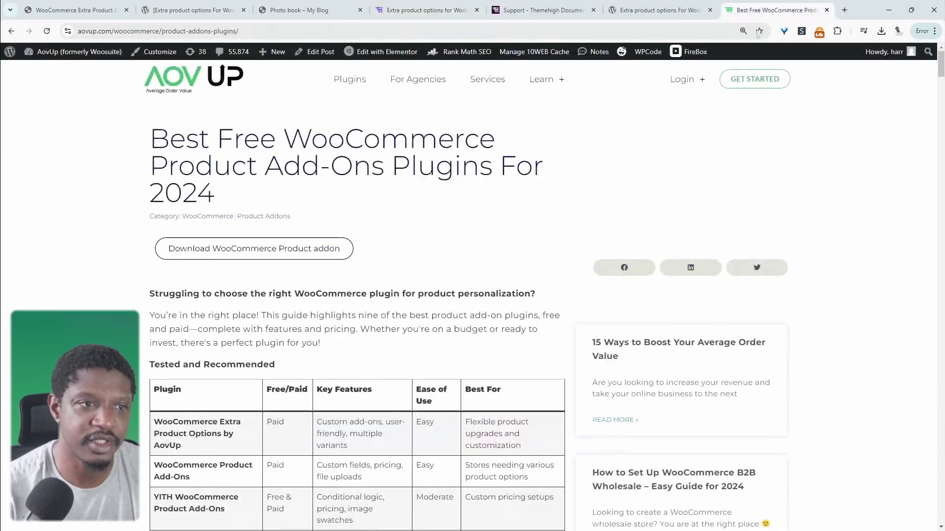
{"action": "scroll", "coordinate": [561, 329], "scroll_direction": "down", "scroll_amount": 3}
{"action": "left_click_drag", "start_coordinate": [168, 214], "coordinate": [231, 216]}
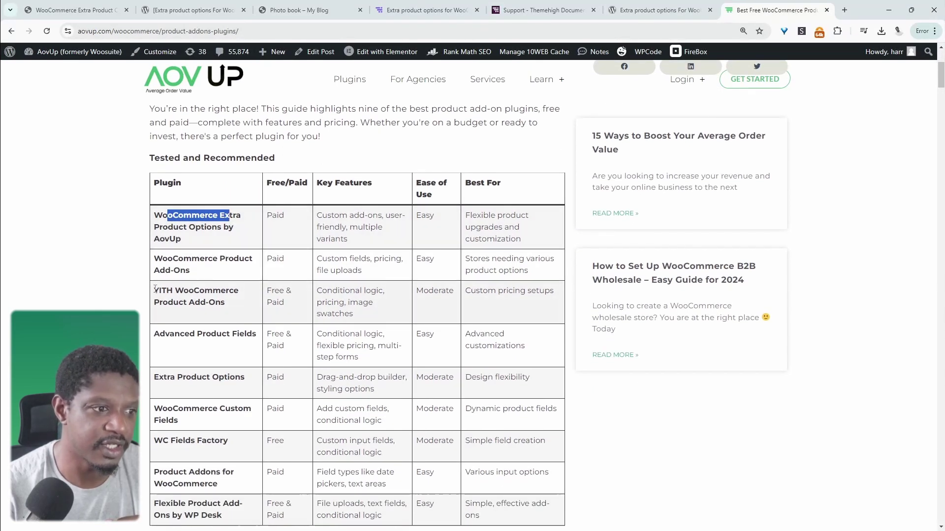
{"action": "left_click_drag", "start_coordinate": [155, 290], "coordinate": [244, 306]}
{"action": "scroll", "coordinate": [245, 332], "scroll_direction": "down", "scroll_amount": 2}
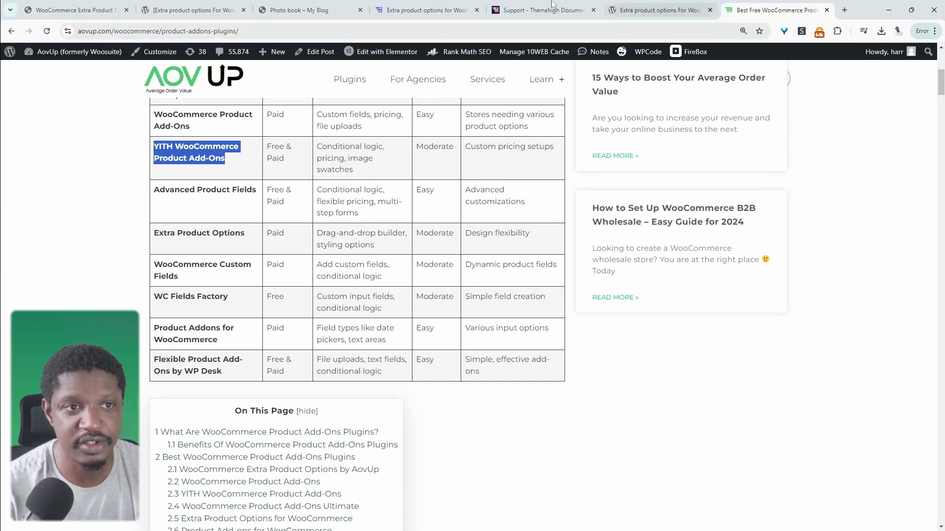
{"action": "left_click", "coordinate": [434, 6]}
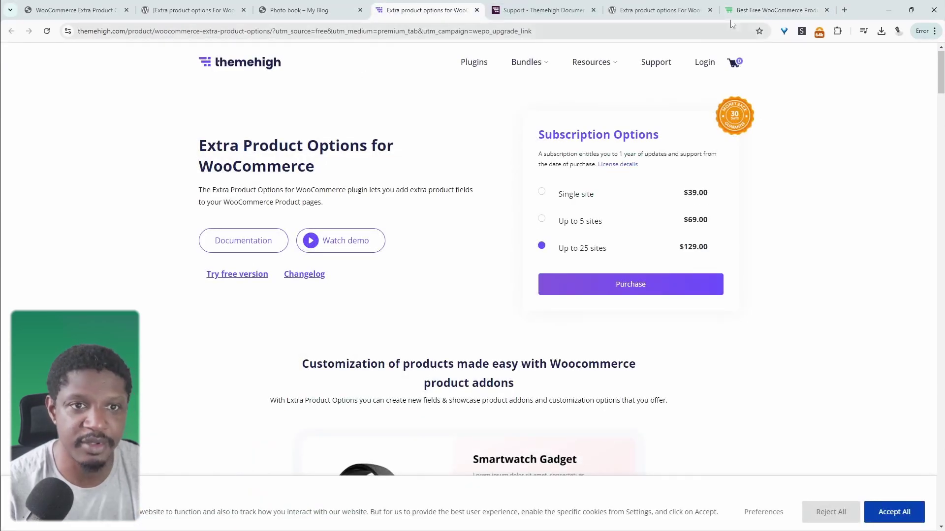
{"action": "left_click", "coordinate": [770, 11]}
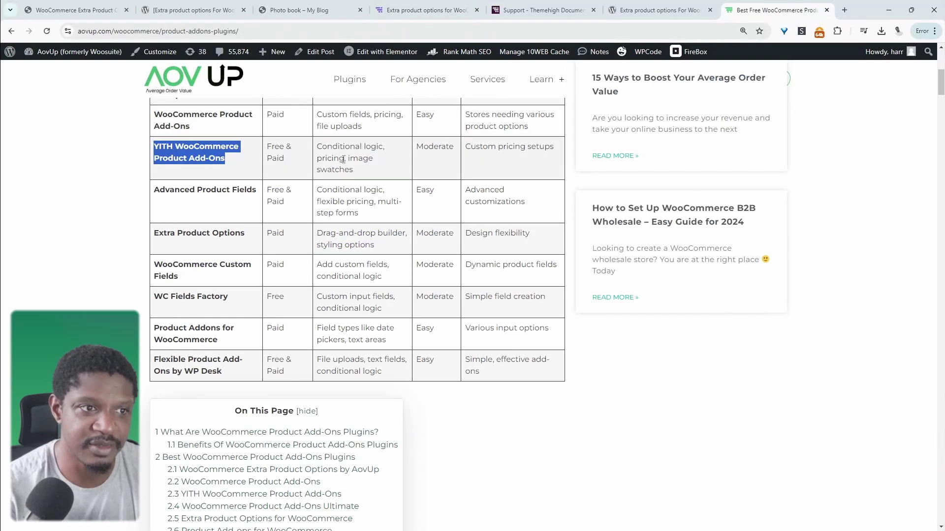